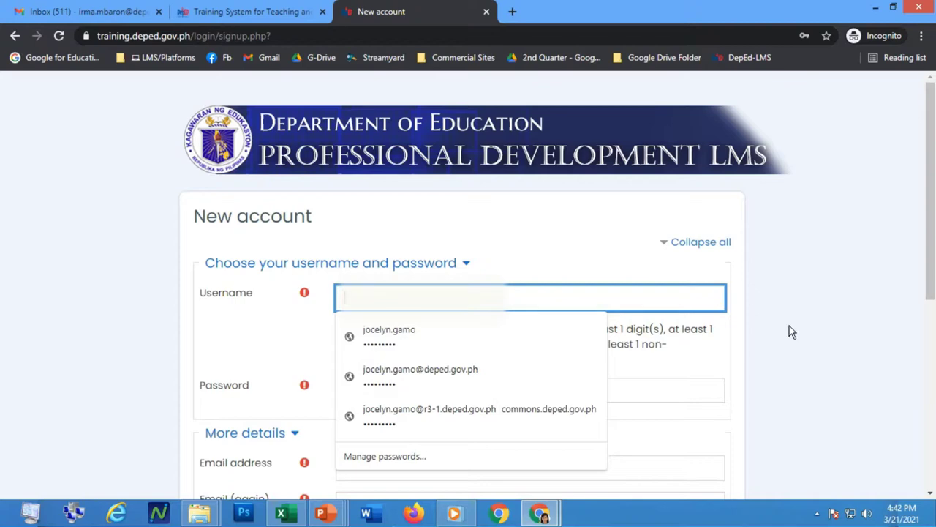
Paste the new account's username and password into the sign-up form.
left_click(789, 326)
left_click(411, 299)
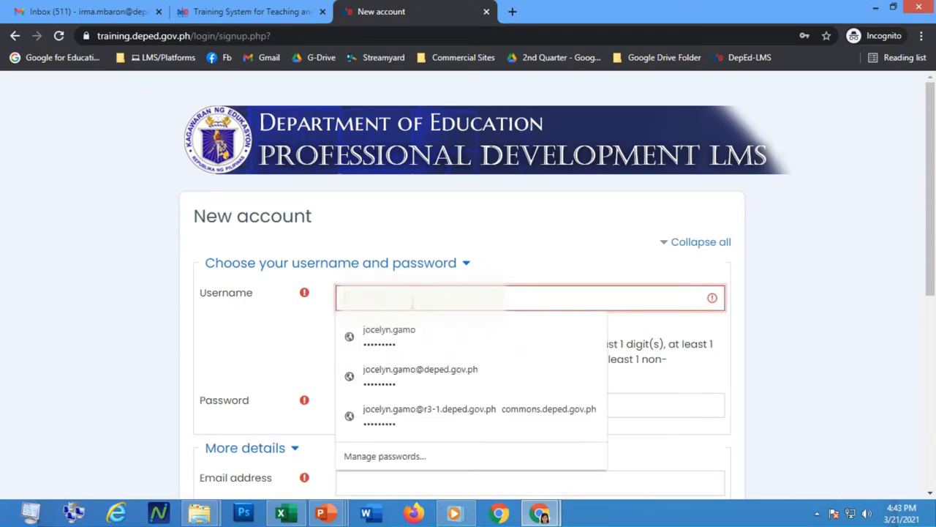
key("ctrl+v")
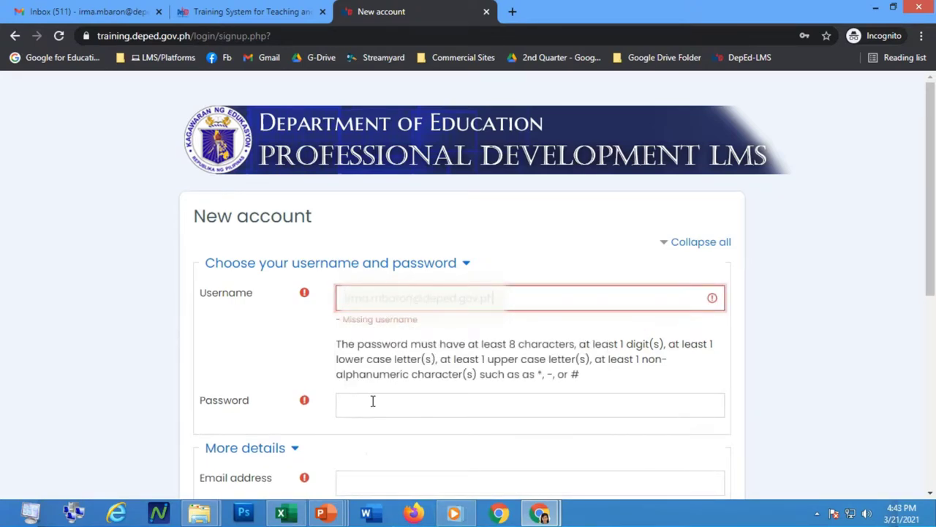
left_click(373, 401)
key("ctrl+v")
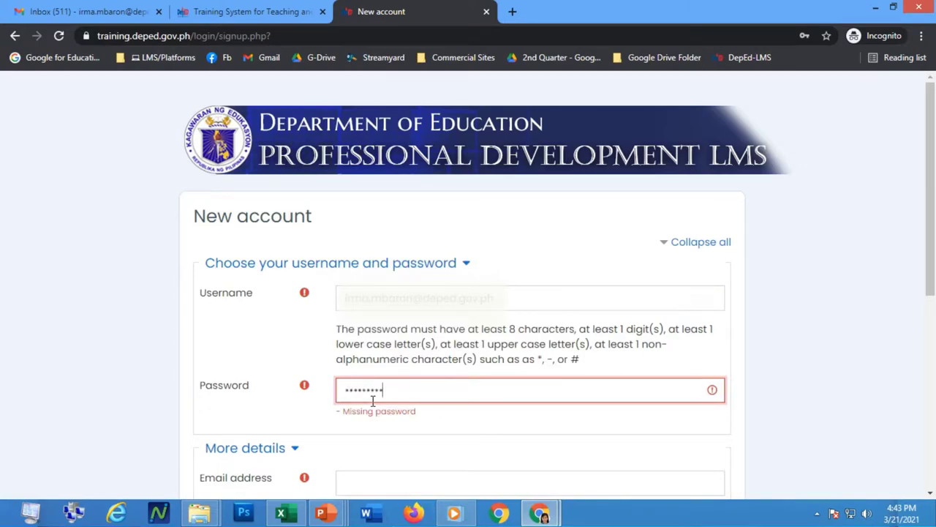
scroll(369, 402, "down", 1)
Fill Email address and Email (again) with the same address using browser autofill.
left_click(366, 414)
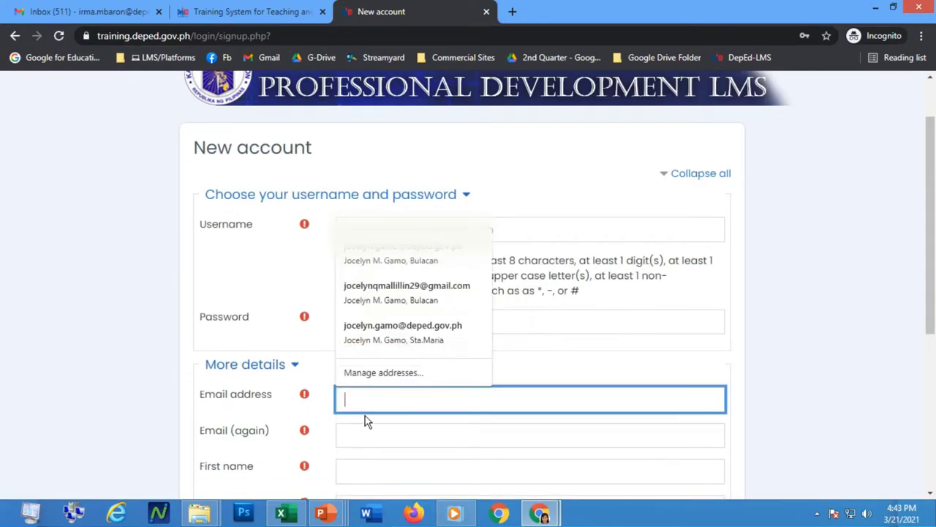
left_click(578, 230)
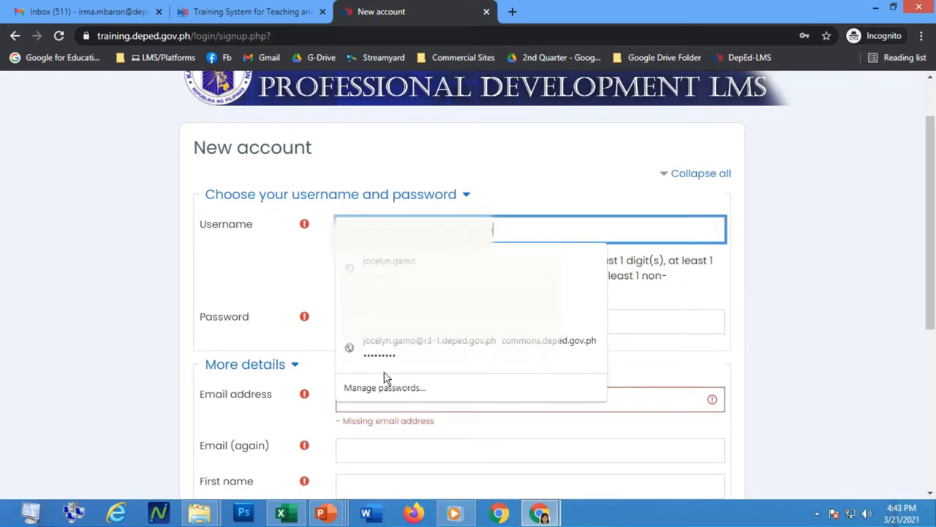
left_click(633, 396)
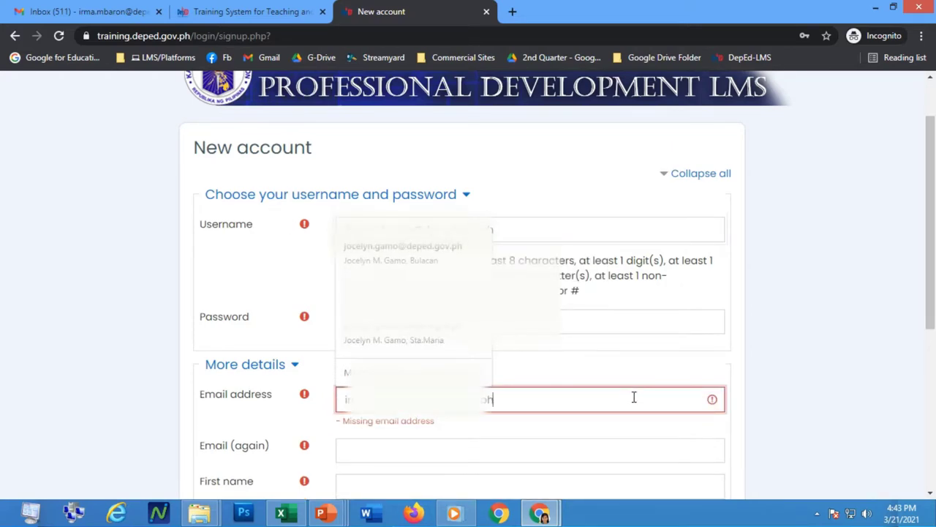
scroll(425, 424, "down", 1)
left_click(374, 385)
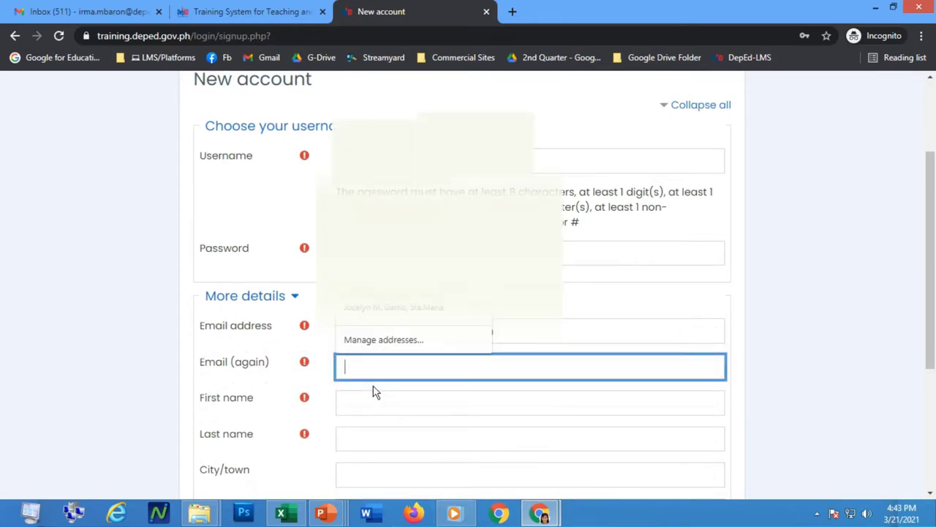
key("Down")
key("Return")
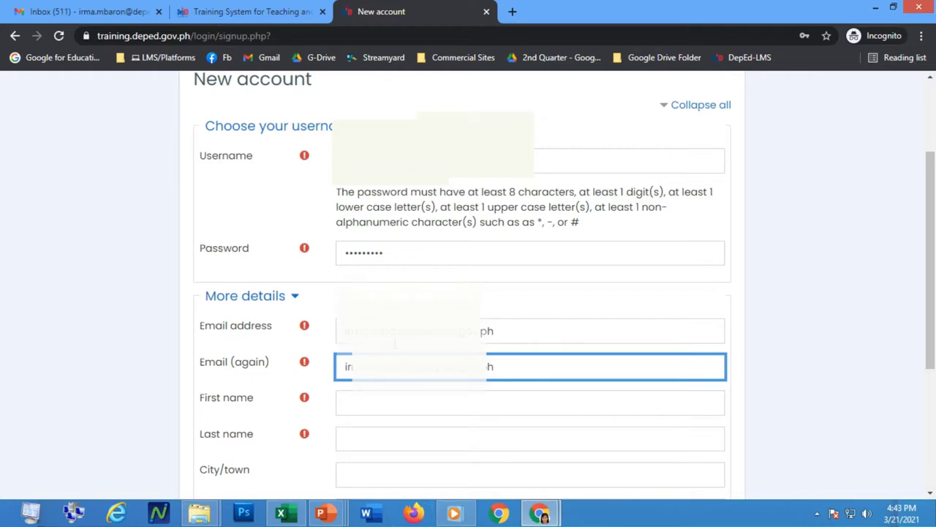
Enter the account holder's first name and last name.
left_click(376, 405)
type("IRM")
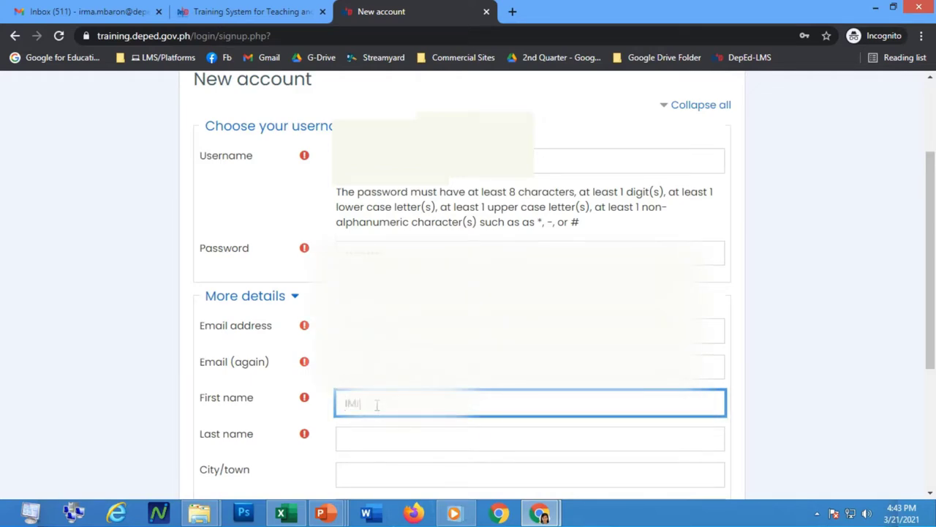
key("BackSpace")
key("BackSpace")
key("BackSpace")
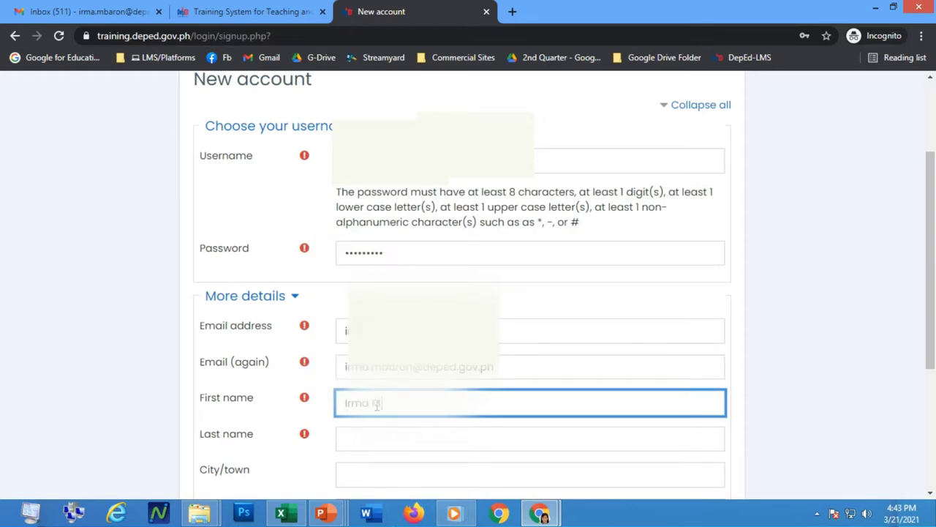
key("Tab")
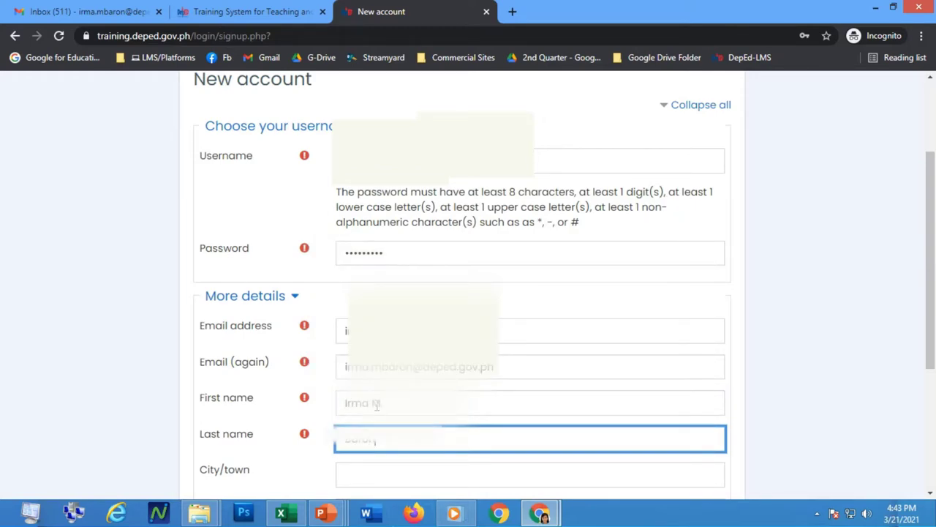
Enter the city/town, keep Country as Philippines, pass the robot check, and create the account.
scroll(376, 406, "down", 3)
left_click(375, 269)
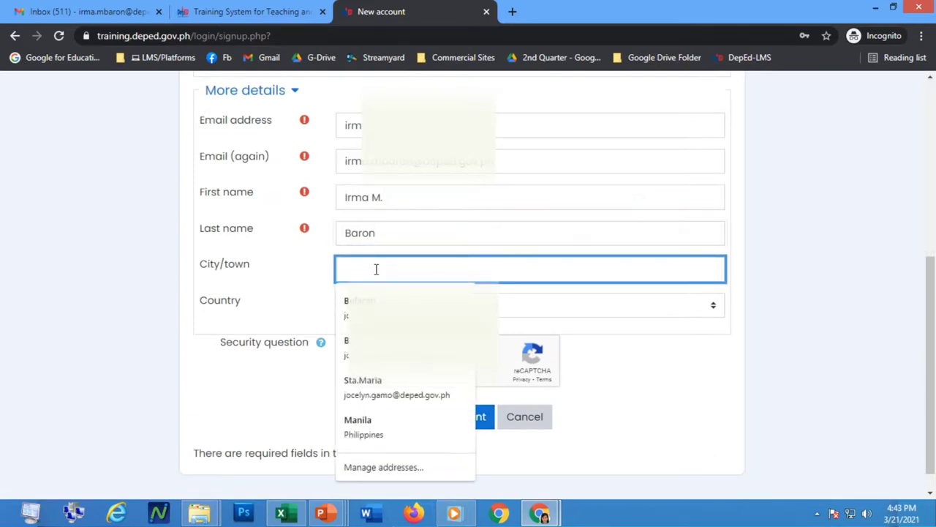
type("Santa Ma")
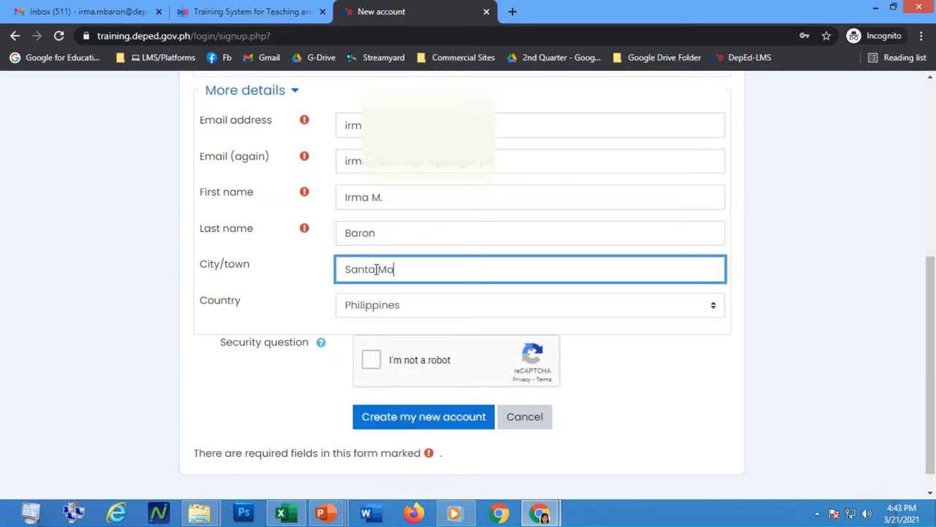
type("ria, Bulacan")
key("Tab")
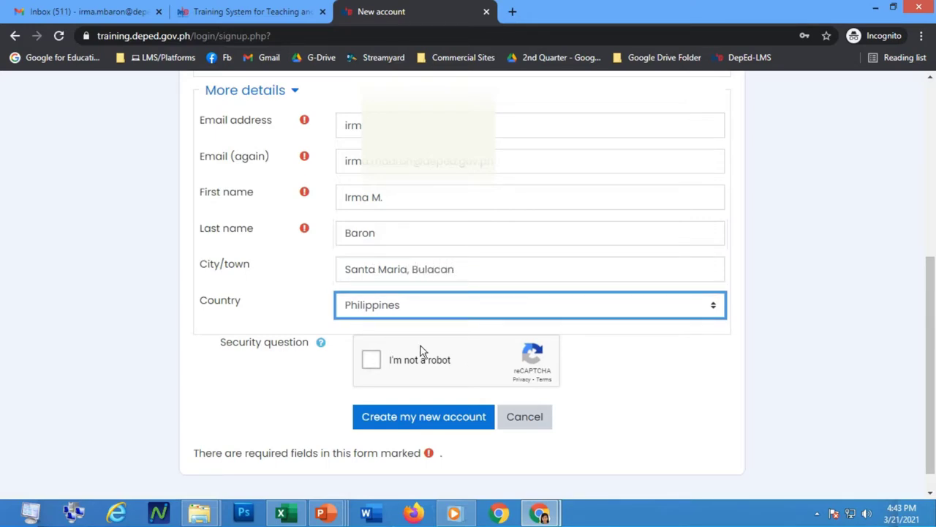
left_click(371, 359)
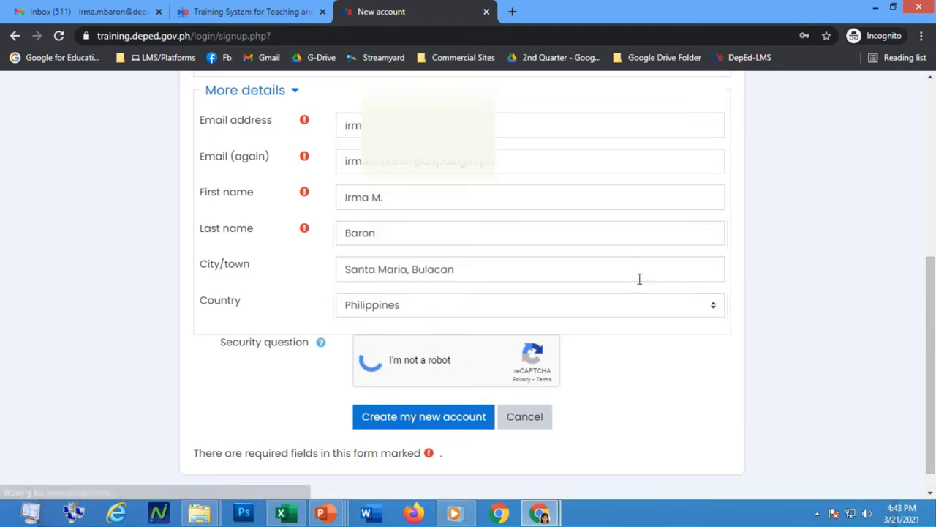
scroll(627, 345, "down", 1)
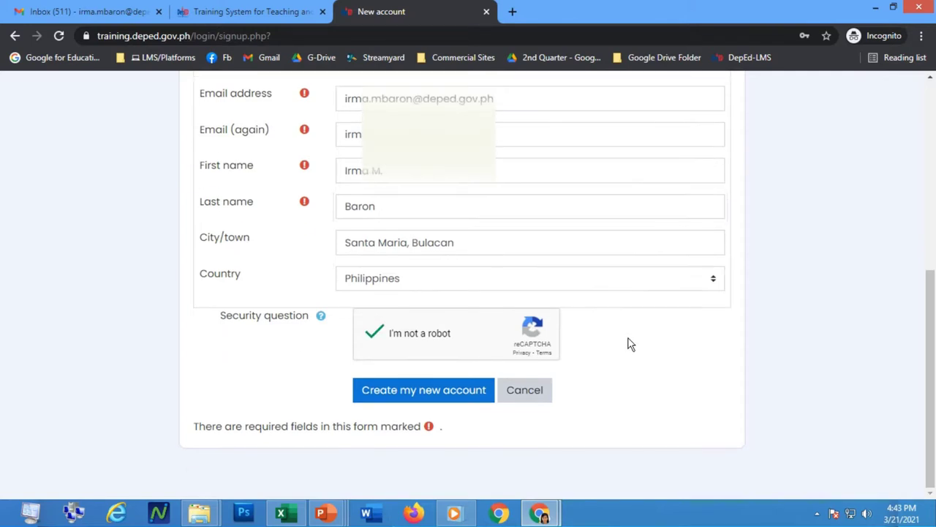
left_click(411, 395)
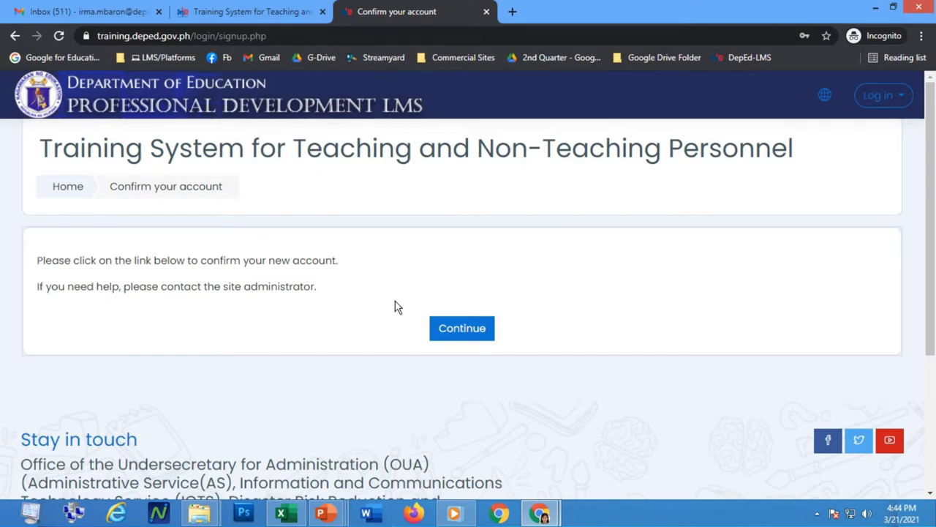
Continue through 'Confirm your account' and the registration-confirmed page back to login.
left_click(463, 329)
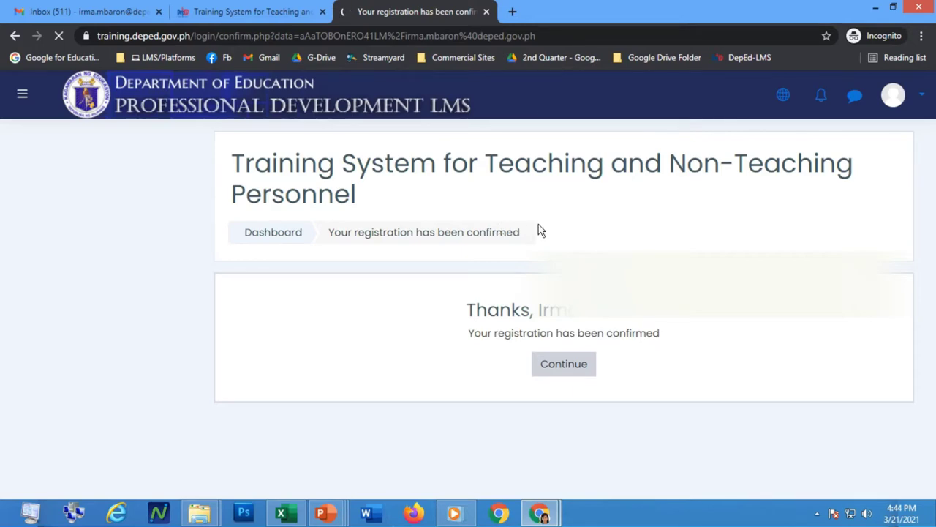
left_click(574, 374)
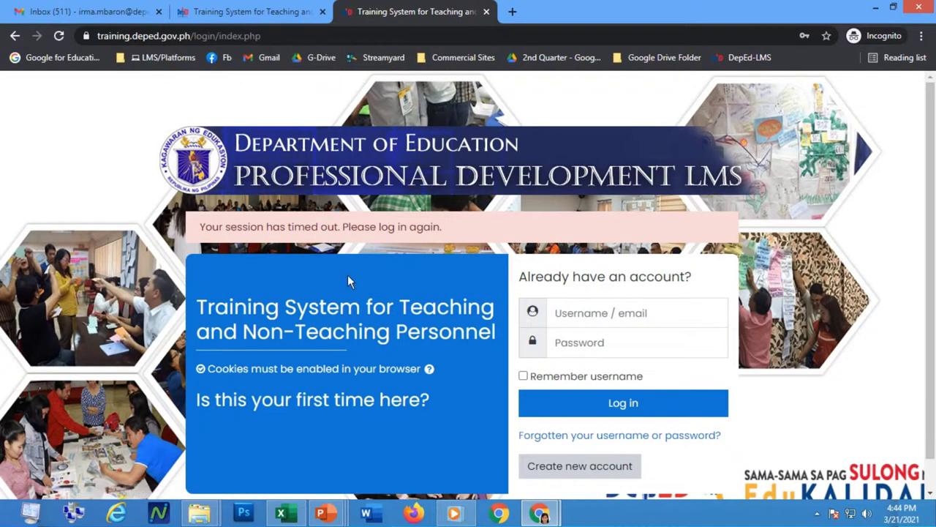
Log in with the account's e-mail username and password, with Remember username ticked.
left_click(592, 313)
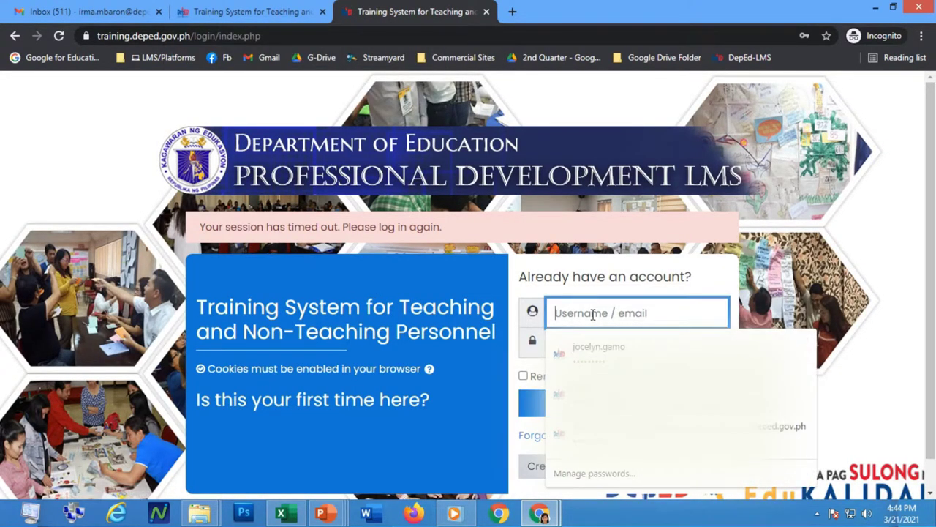
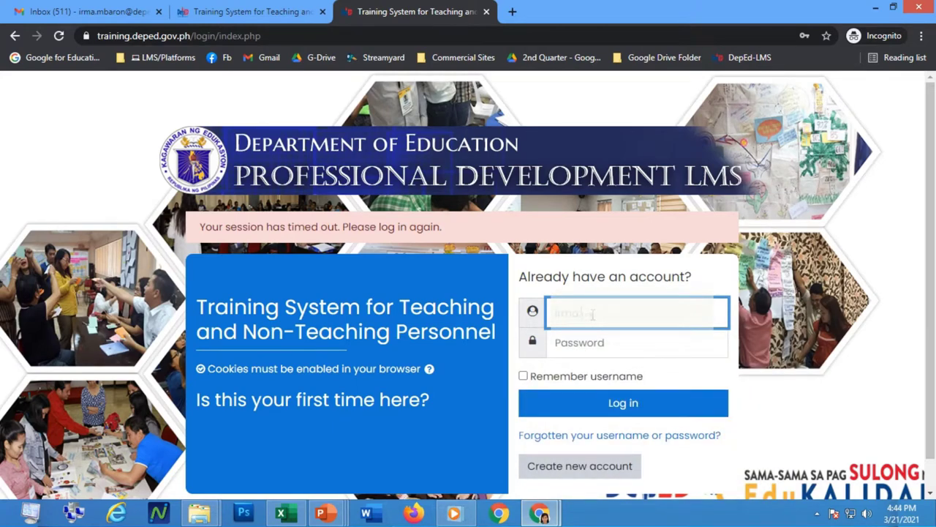
key("Tab")
type("•••••••••")
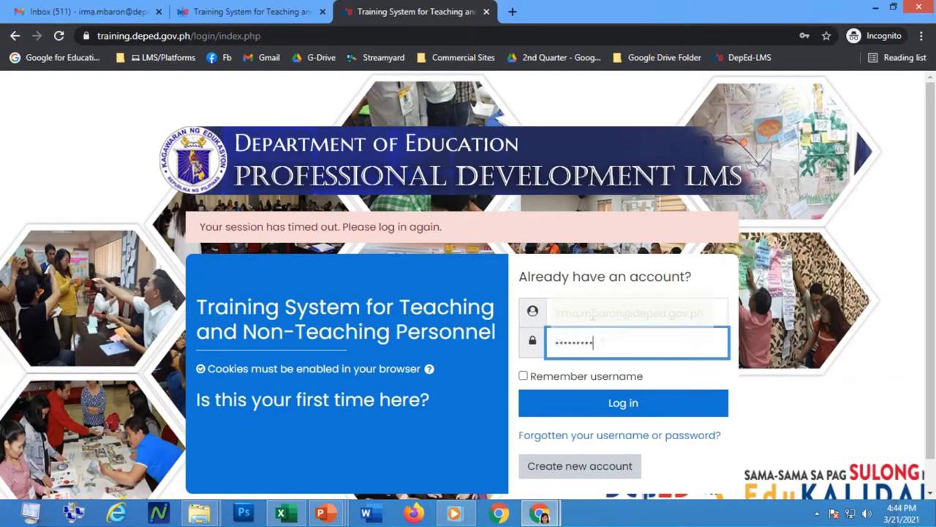
scroll(658, 391, "down", 1)
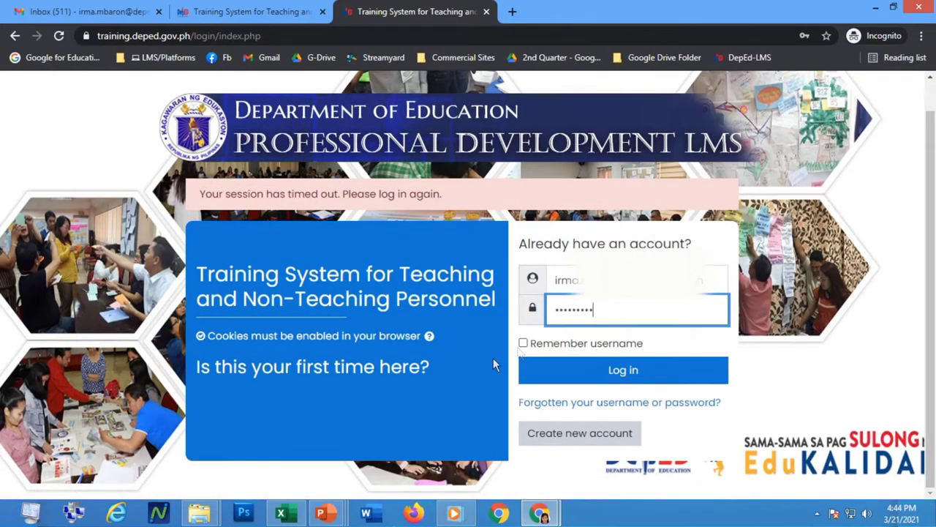
left_click(523, 343)
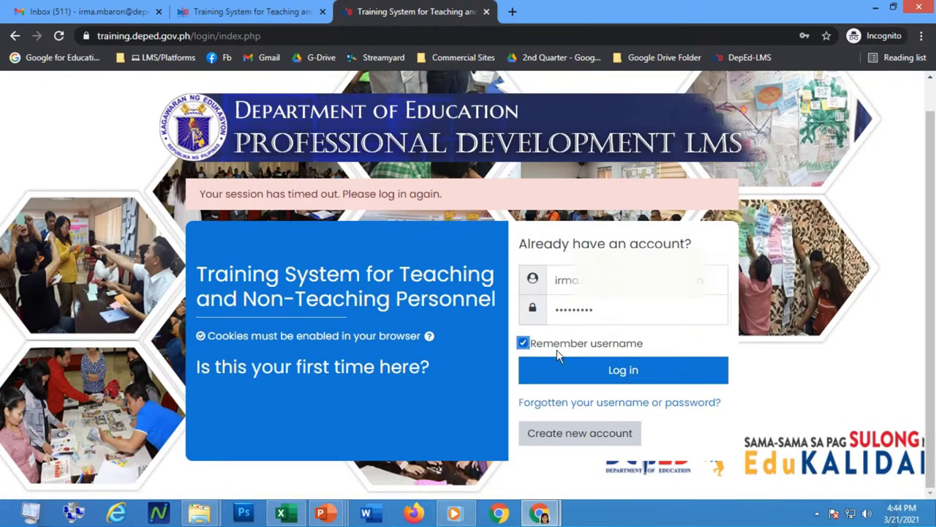
left_click(576, 371)
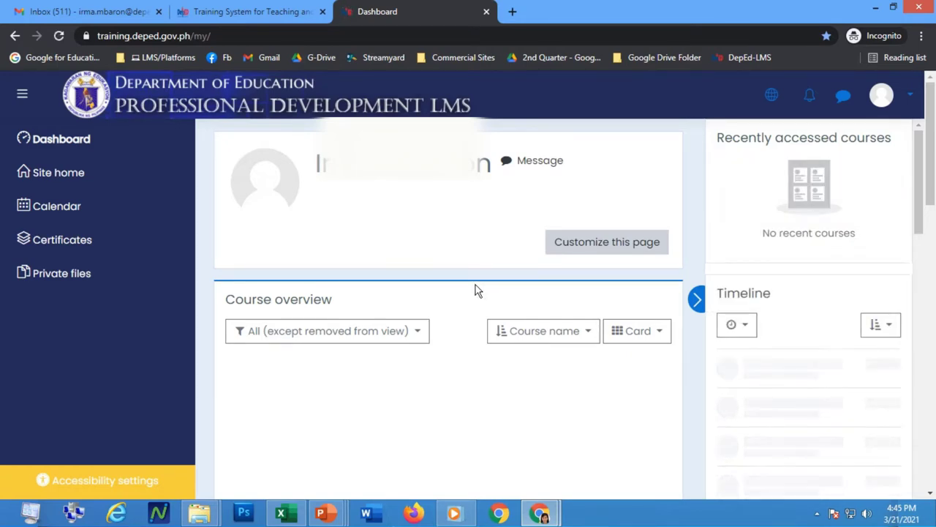
Go from Site home into Webinar Series 2021 to the March 2021 course's enrollment page.
left_click(64, 183)
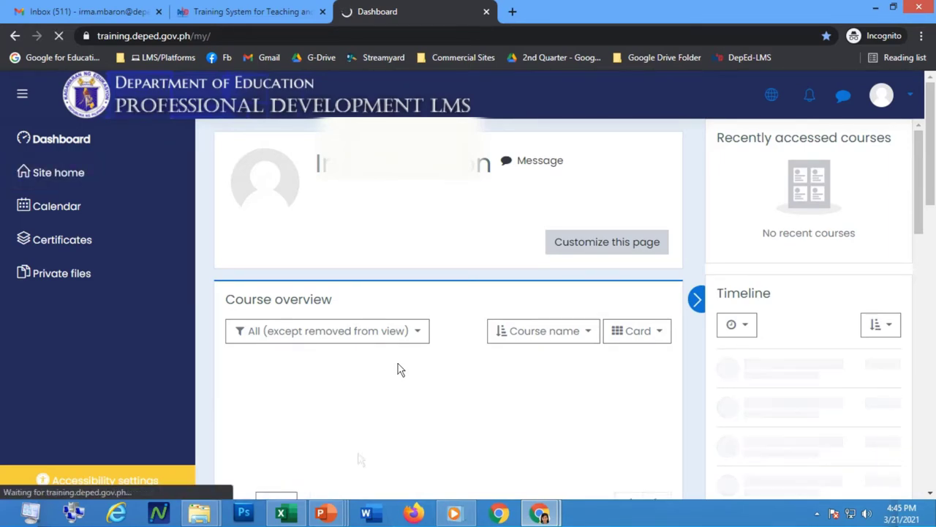
scroll(376, 399, "down", 2)
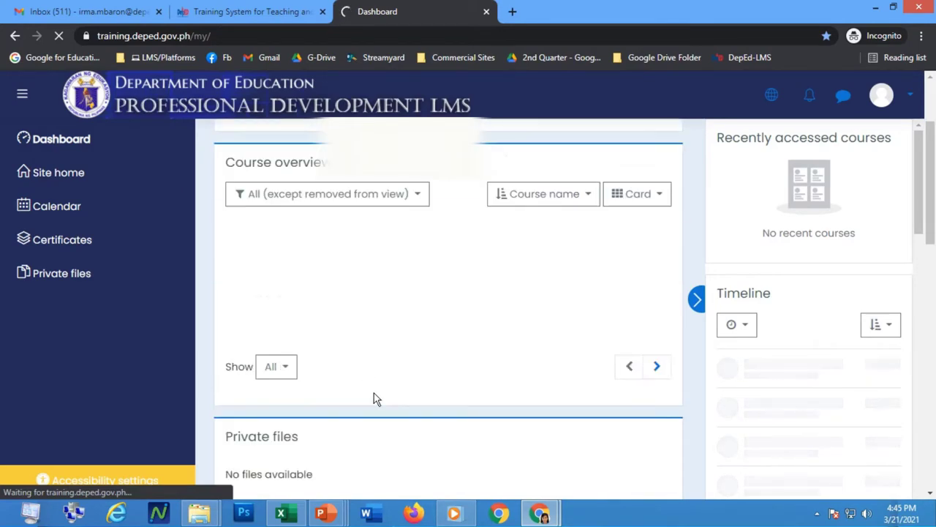
scroll(375, 395, "down", 2)
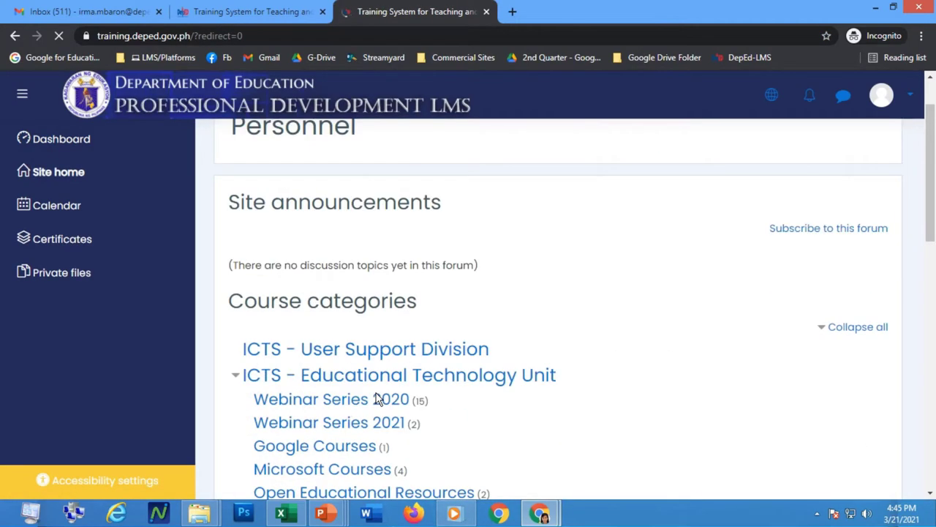
scroll(376, 398, "down", 1)
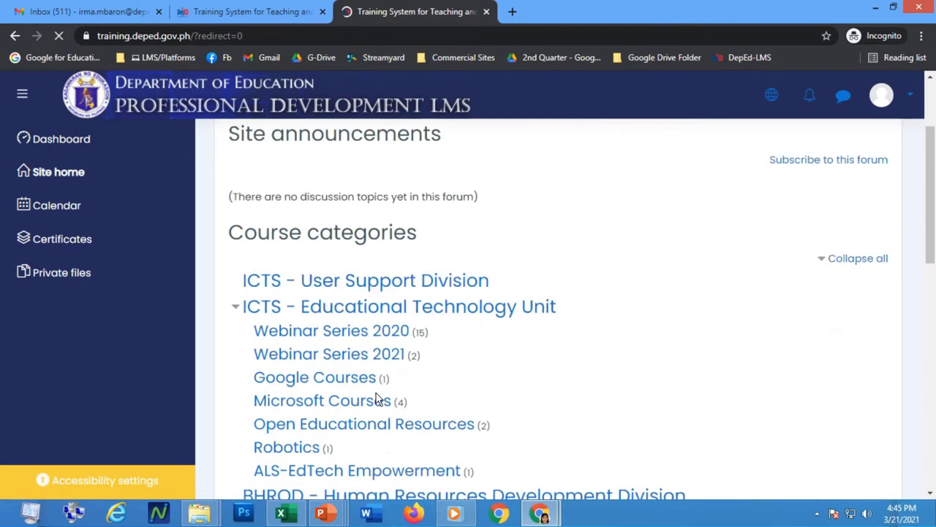
left_click(352, 362)
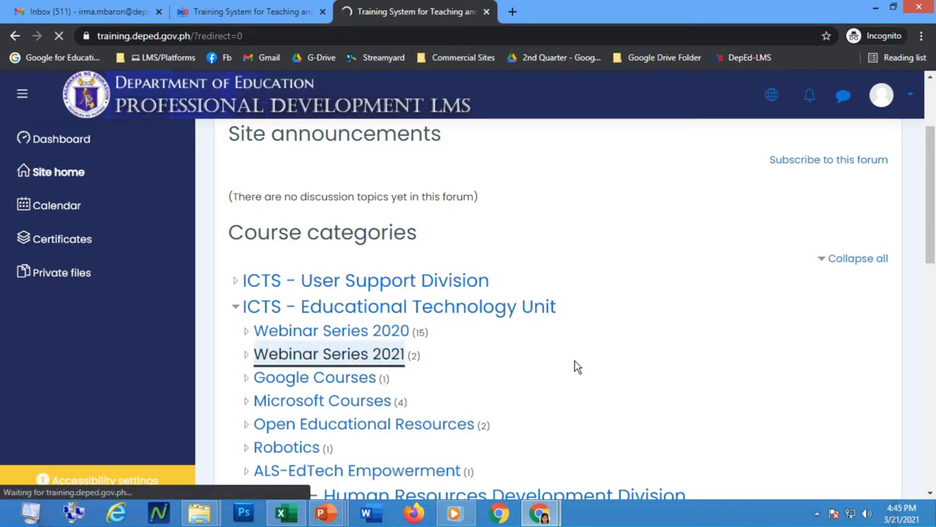
scroll(518, 351, "down", 2)
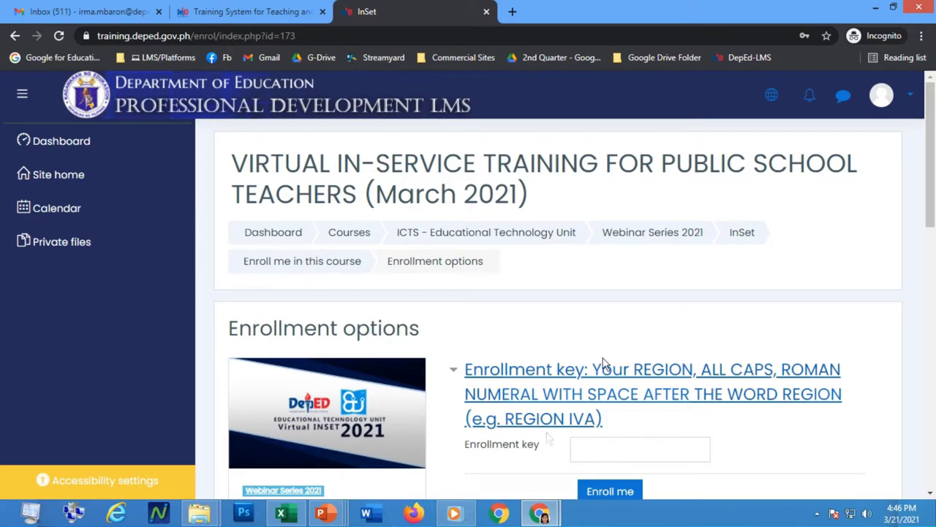
Enter the region name in capitals as the enrollment key and enroll in the course.
scroll(564, 413, "down", 1)
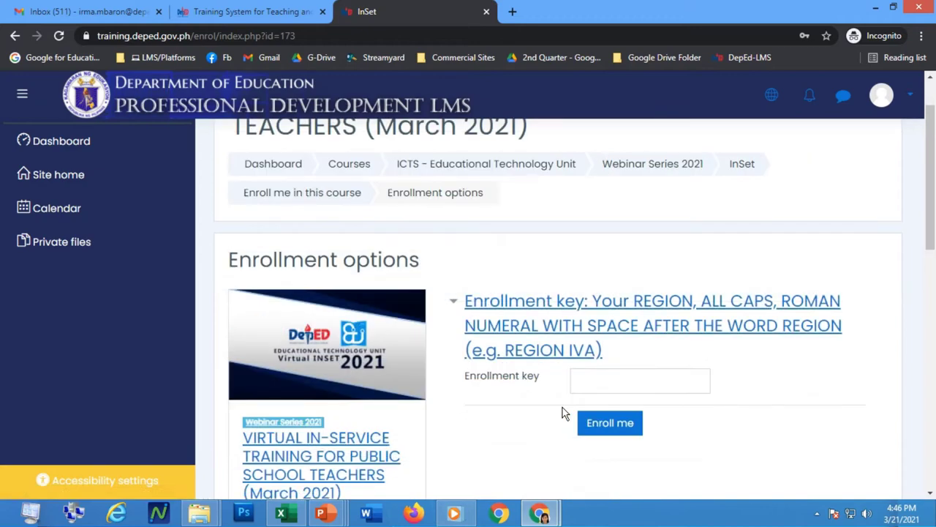
left_click(602, 379)
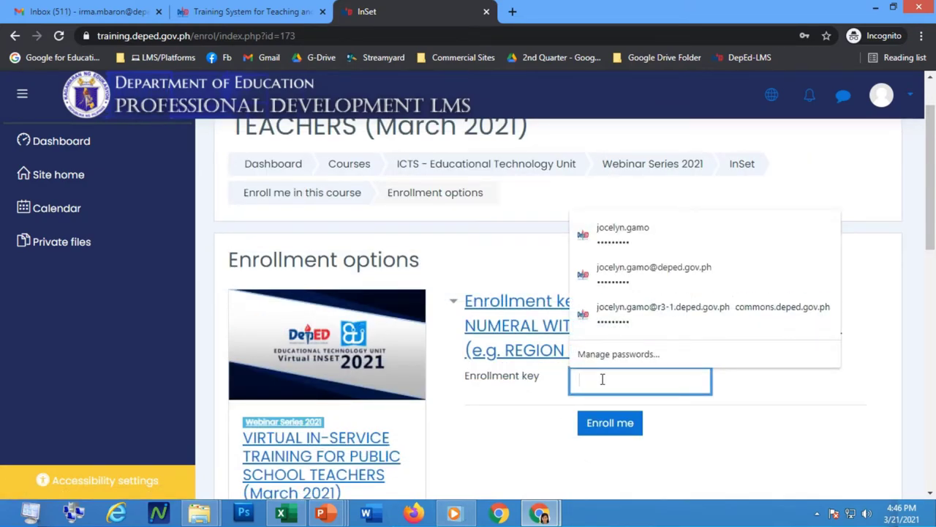
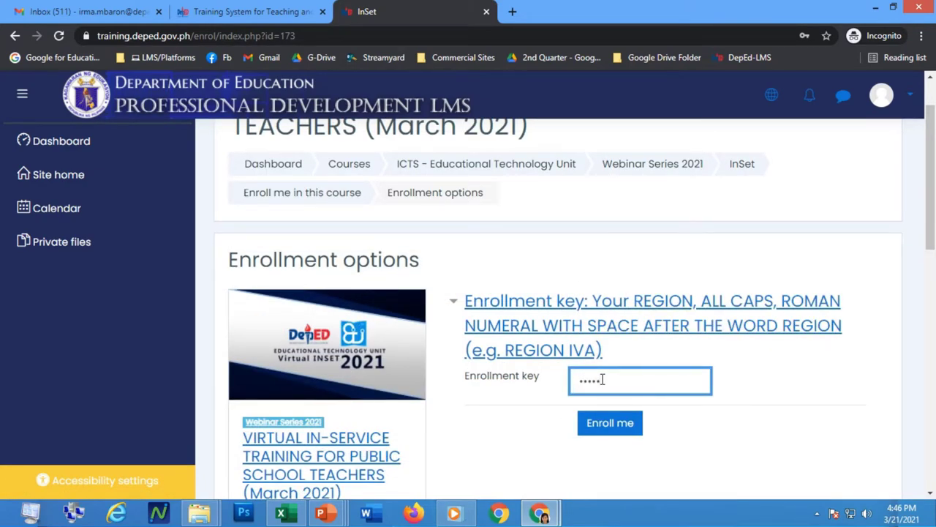
left_click(597, 428)
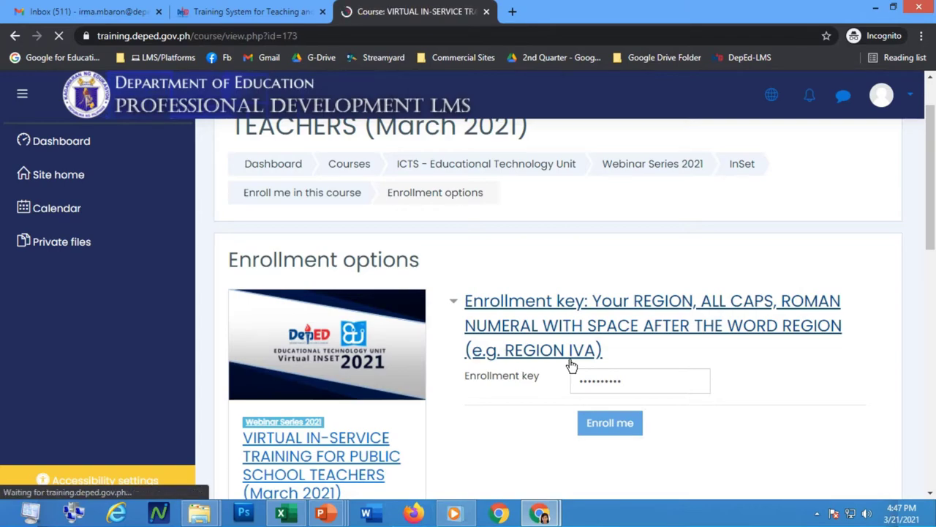
Scroll through the course's day sections, then go to Profile from the avatar menu.
scroll(526, 407, "down", 2)
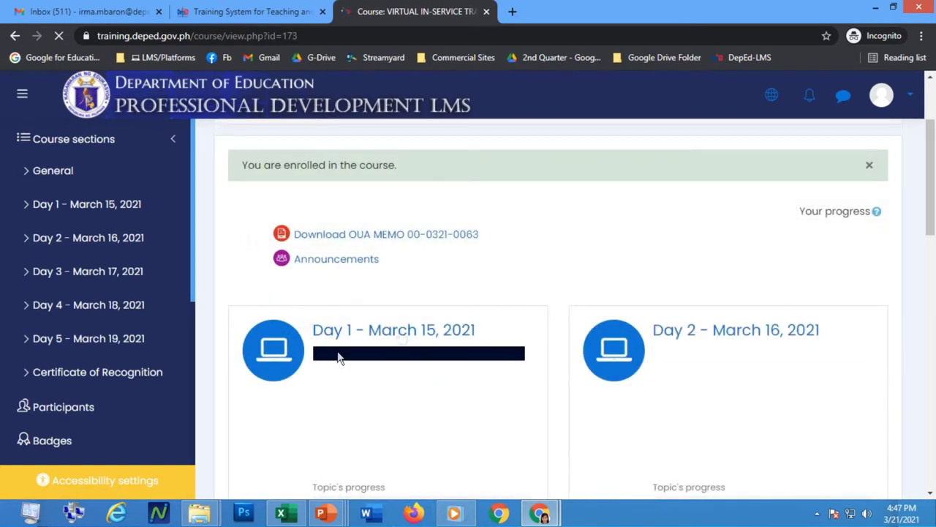
scroll(612, 393, "down", 3)
scroll(613, 393, "down", 3)
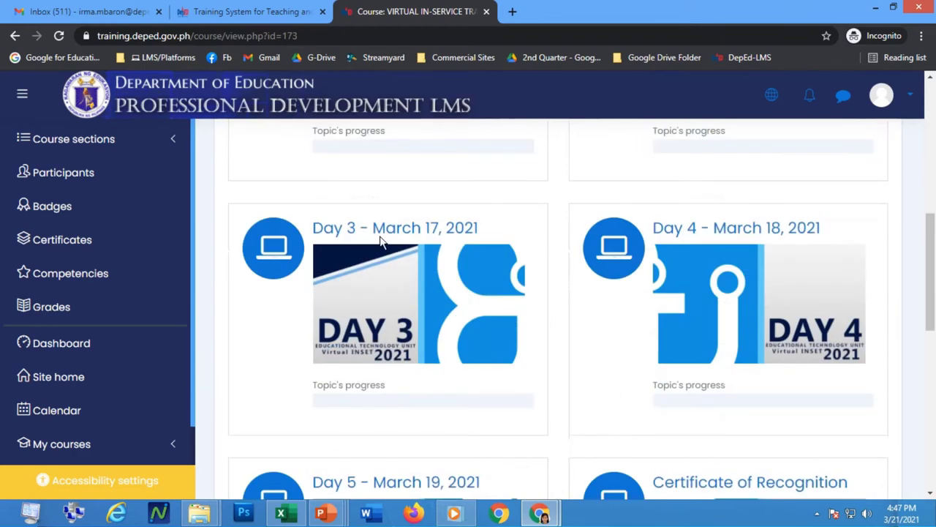
scroll(449, 435, "down", 2)
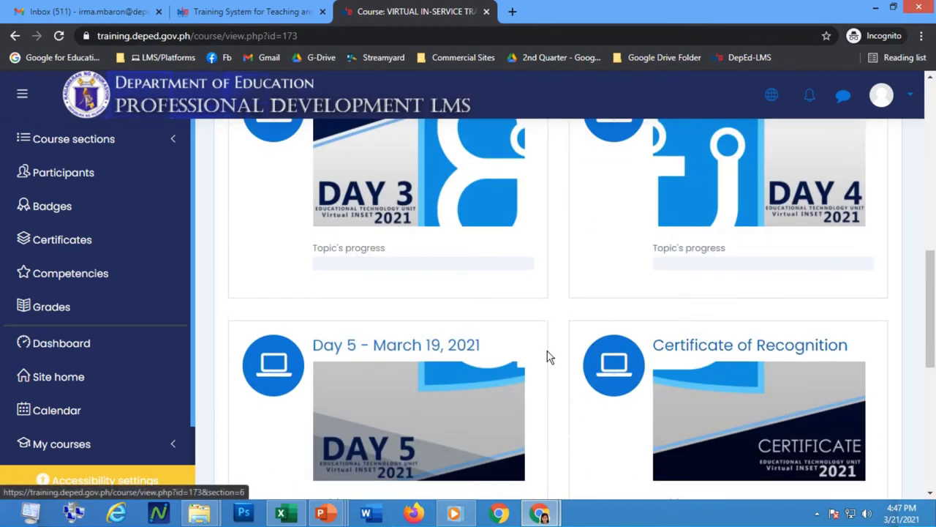
scroll(549, 357, "up", 3)
scroll(548, 357, "up", 5)
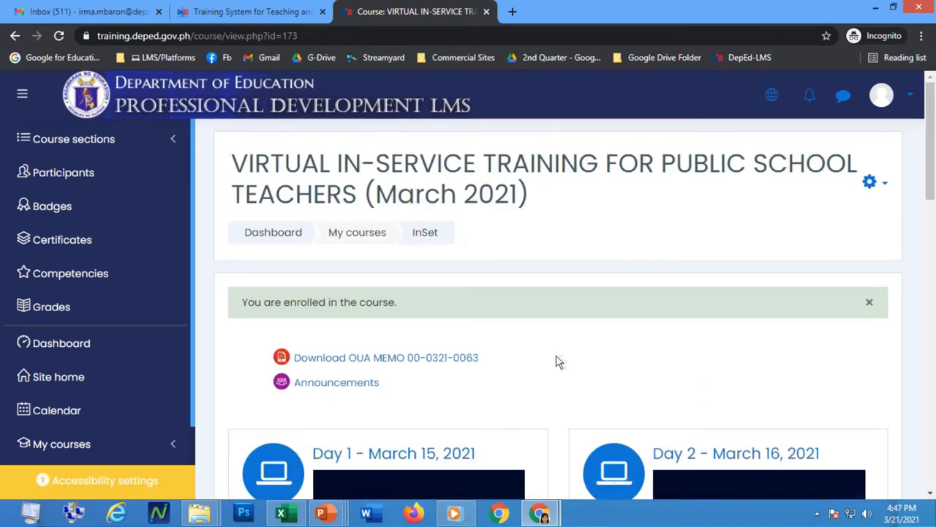
left_click(910, 103)
left_click(860, 202)
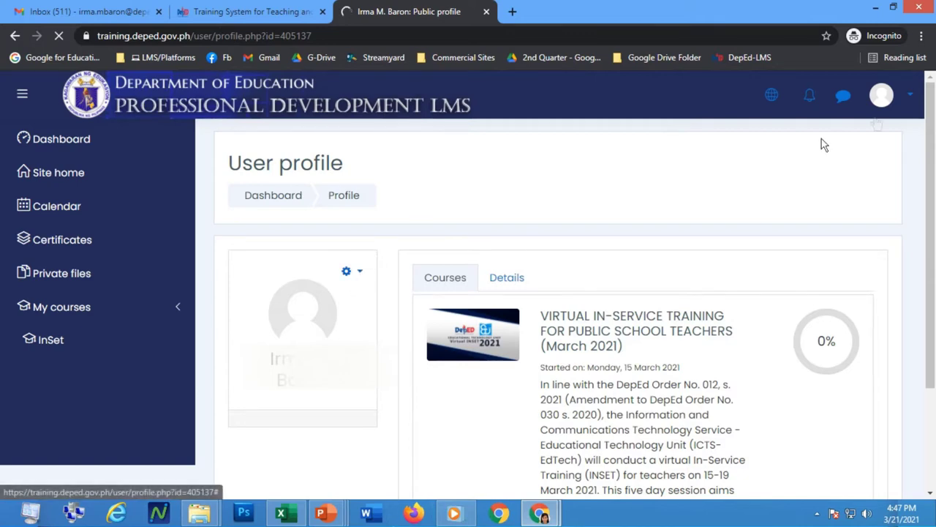
Open Edit profile from the profile options and scroll down to the User picture section.
left_click(358, 282)
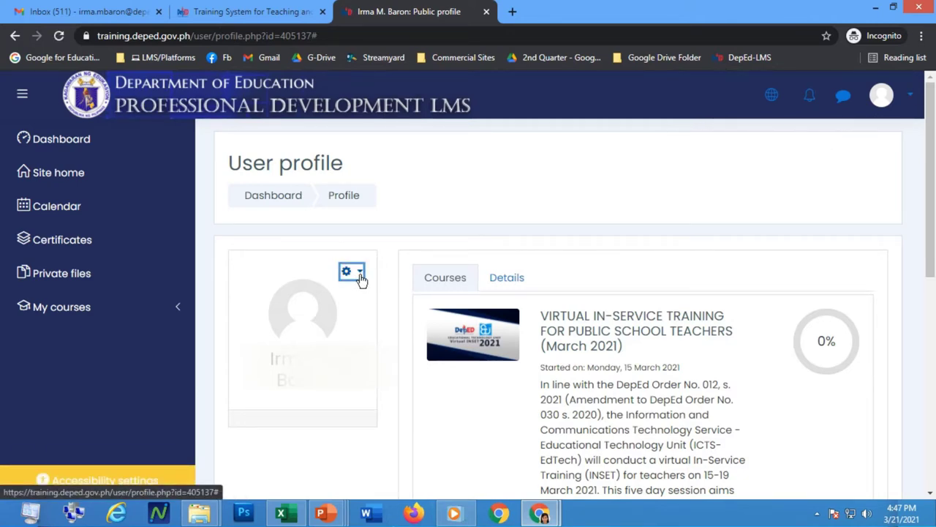
left_click(360, 278)
left_click(271, 297)
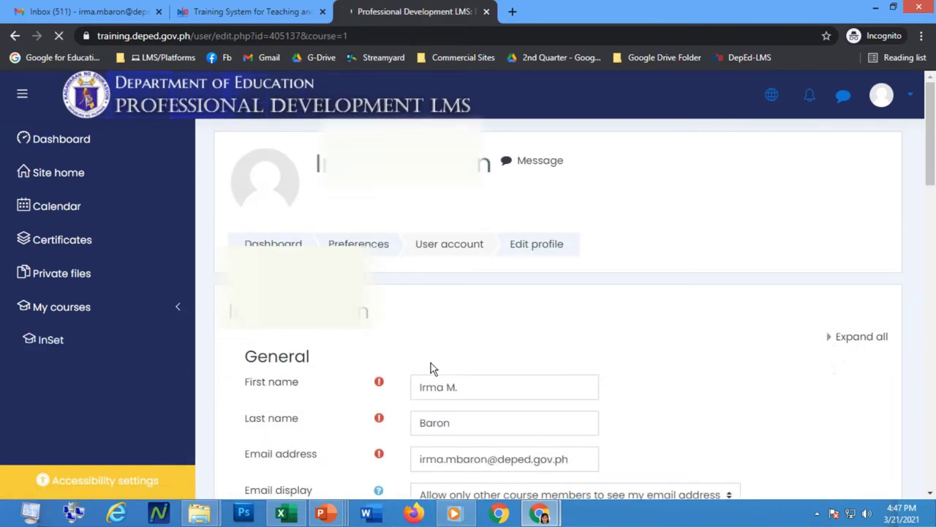
scroll(430, 363, "down", 2)
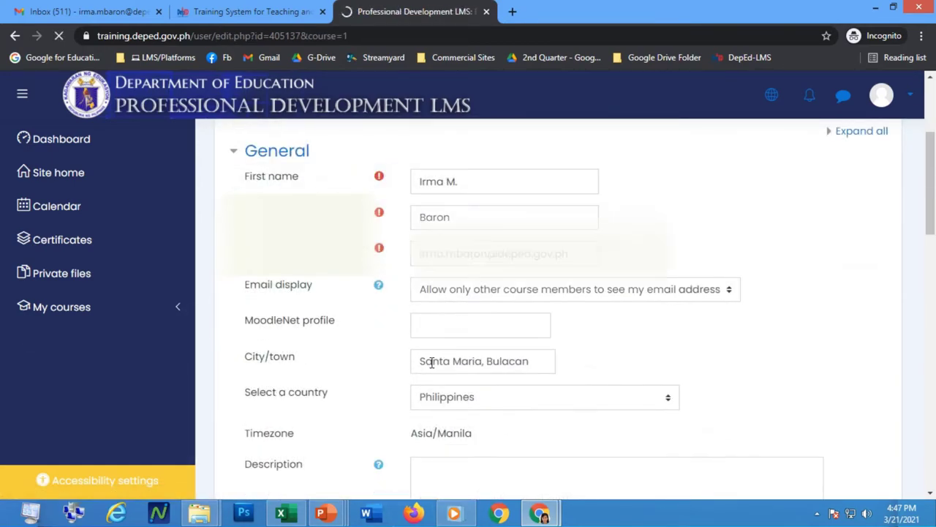
left_click(467, 179)
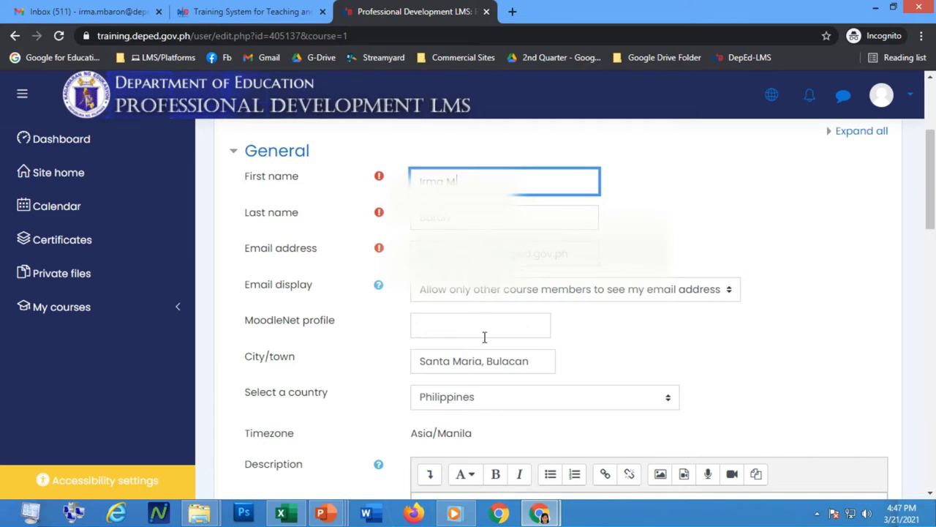
scroll(483, 341, "down", 2)
scroll(489, 335, "down", 5)
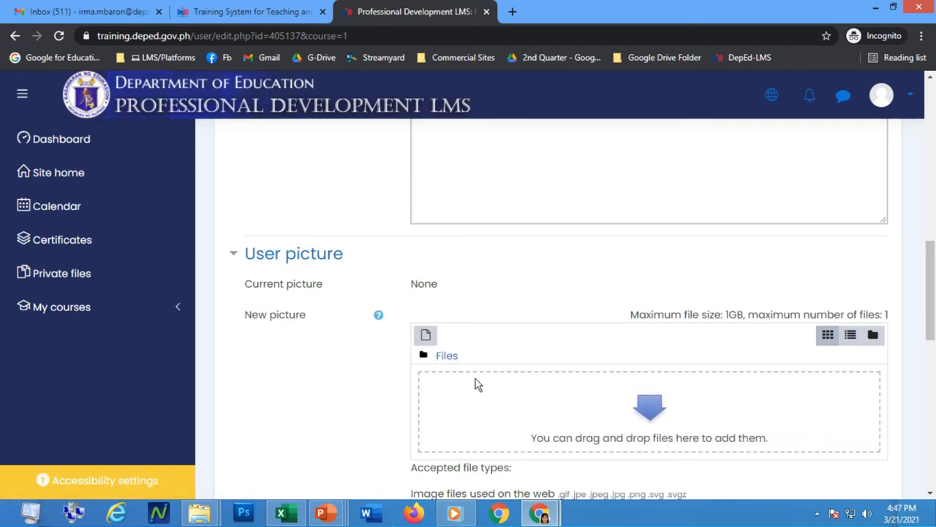
scroll(475, 384, "down", 1)
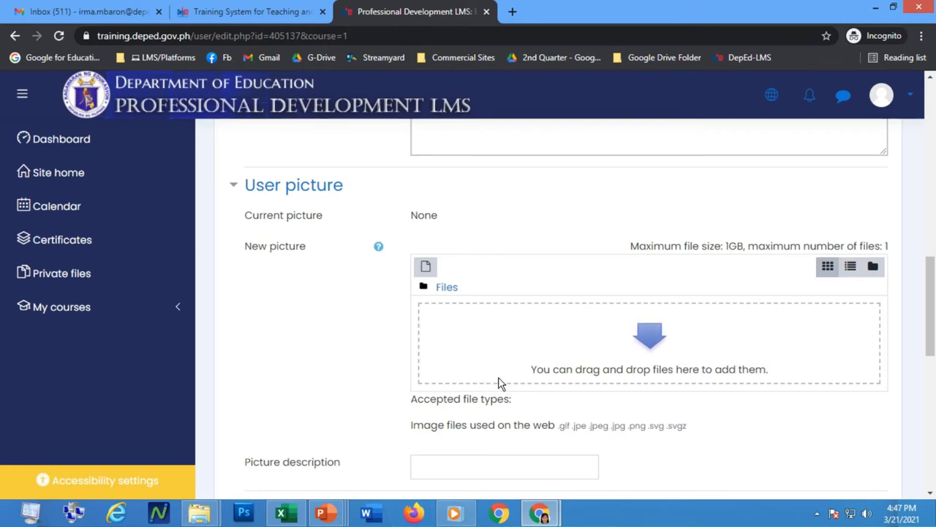
Start a file upload for the user picture and browse to the Data (I:) drive.
left_click(428, 269)
left_click(234, 192)
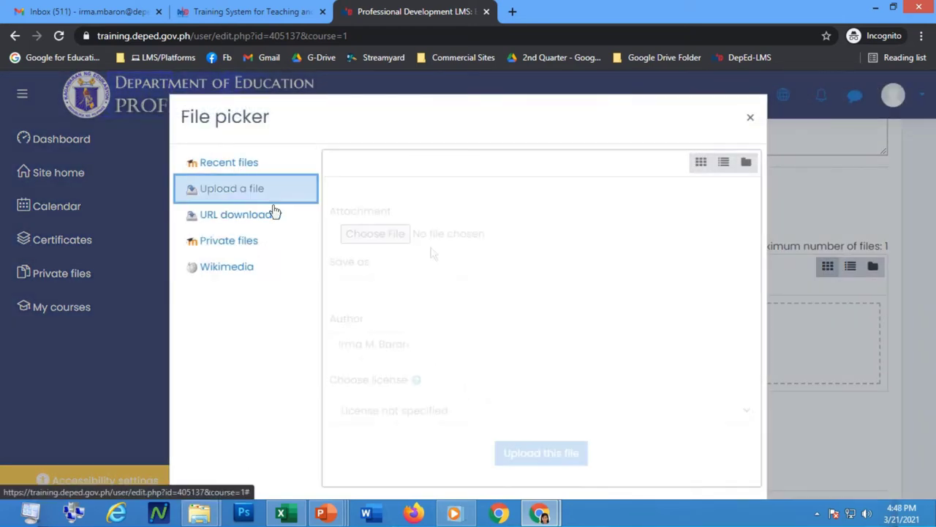
left_click(373, 240)
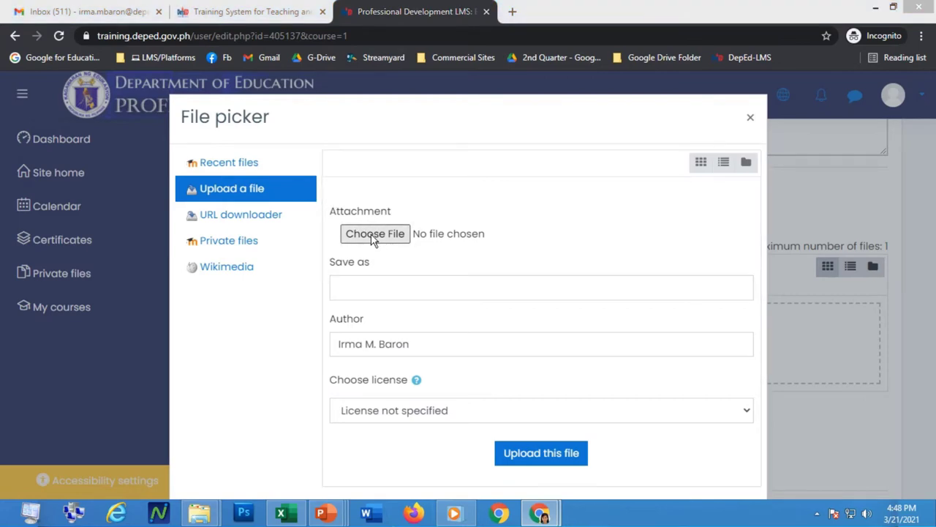
left_click_drag(323, 214, 319, 278)
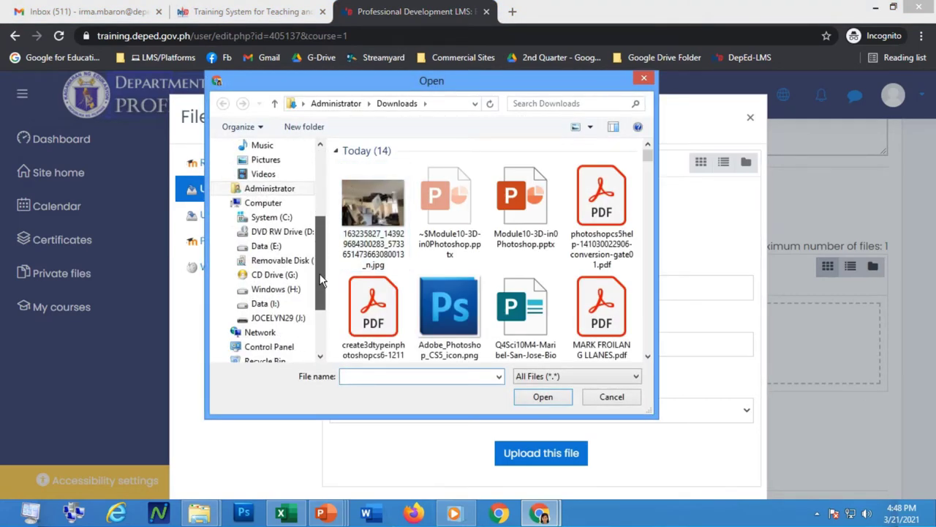
left_click(240, 302)
scroll(481, 297, "down", 2)
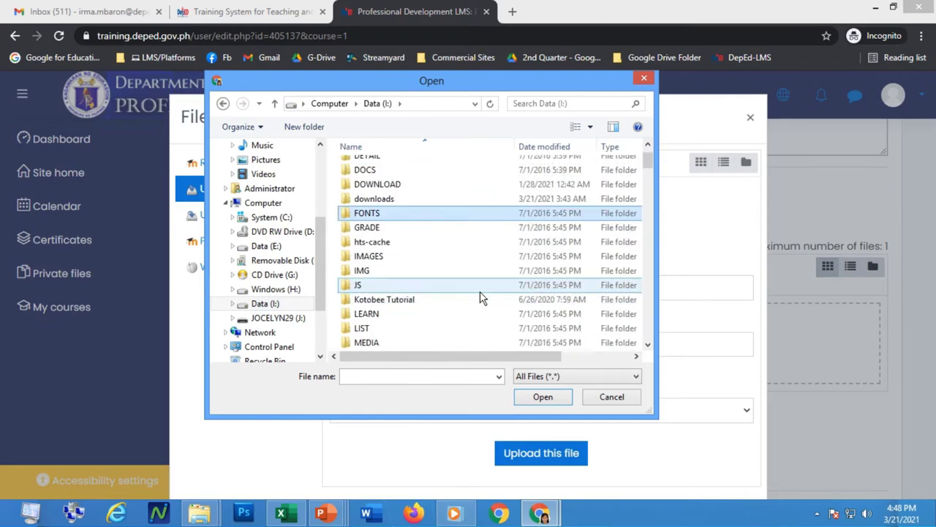
scroll(480, 297, "down", 2)
Open PICTURES > FFHNAS_ID2019, choose DSC_1144.JPG, and upload it.
left_click(433, 273)
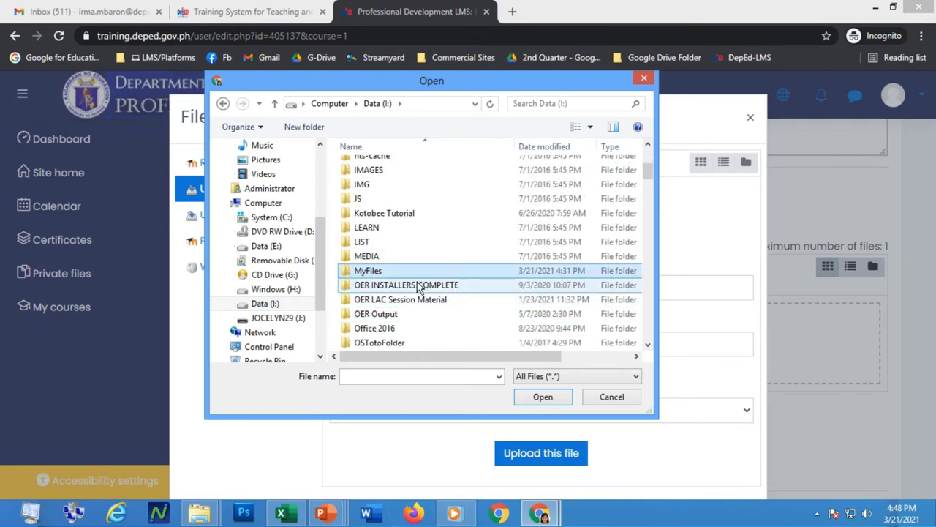
left_click(412, 328)
scroll(416, 331, "down", 1)
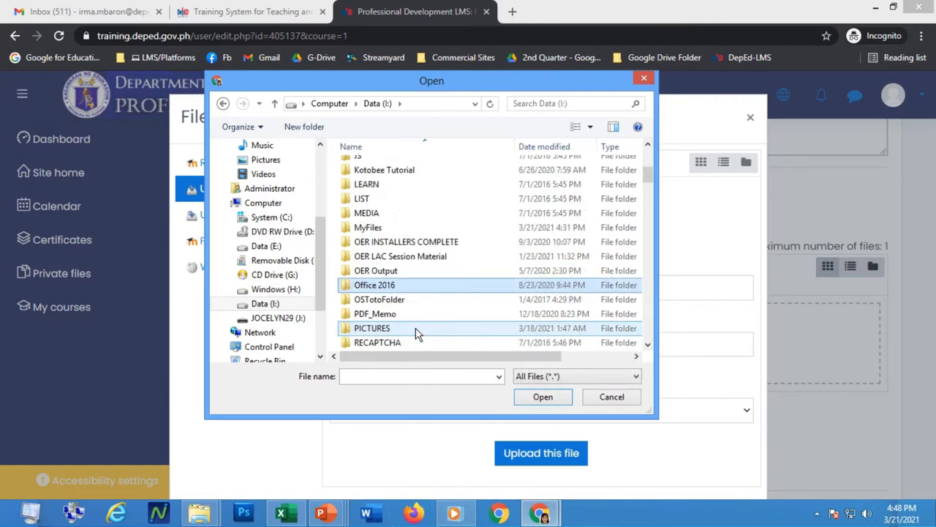
scroll(417, 332, "down", 1)
left_click(376, 286)
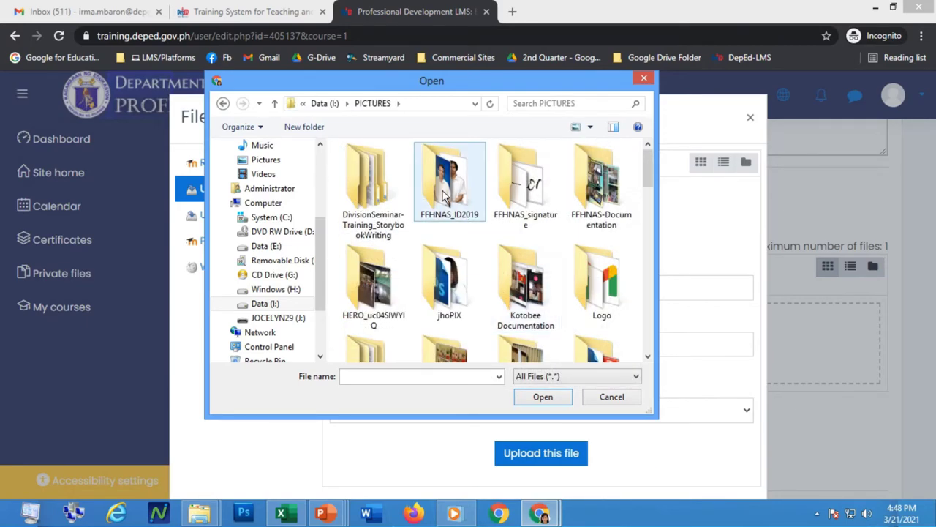
double_click(444, 196)
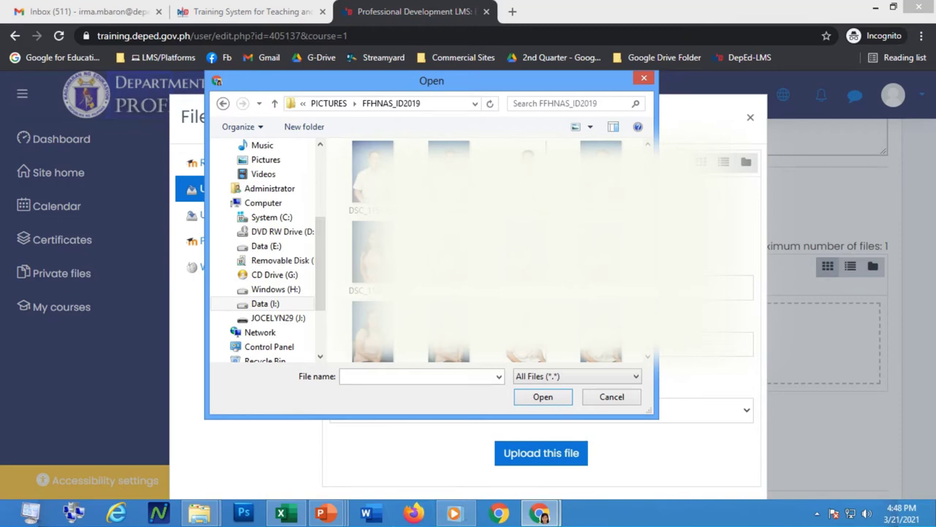
double_click(372, 176)
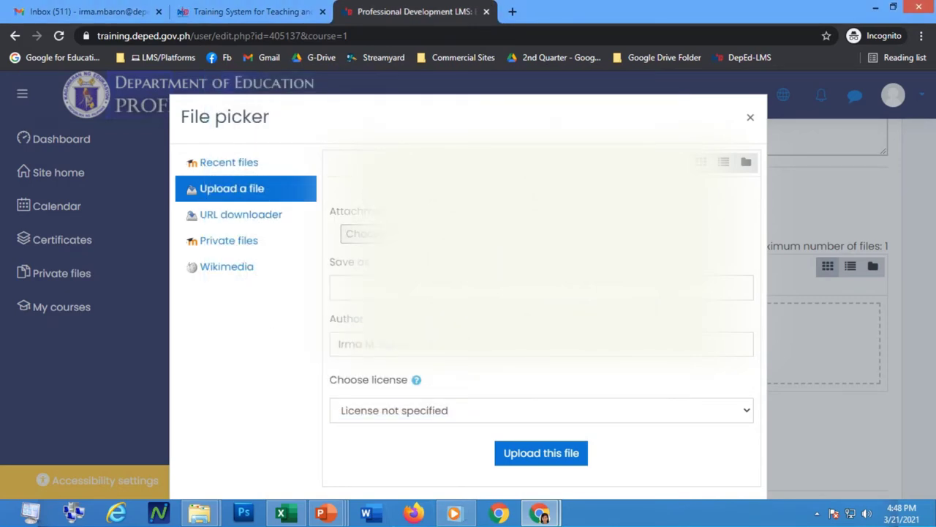
left_click(537, 455)
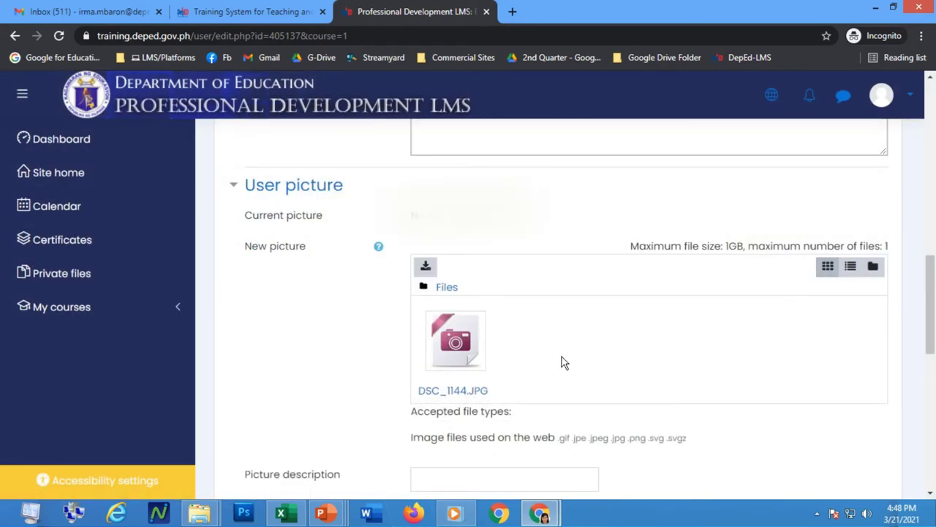
Submit Update profile with DSC_1144.JPG attached, then scroll back up to review the form.
scroll(562, 362, "down", 2)
scroll(542, 293, "down", 3)
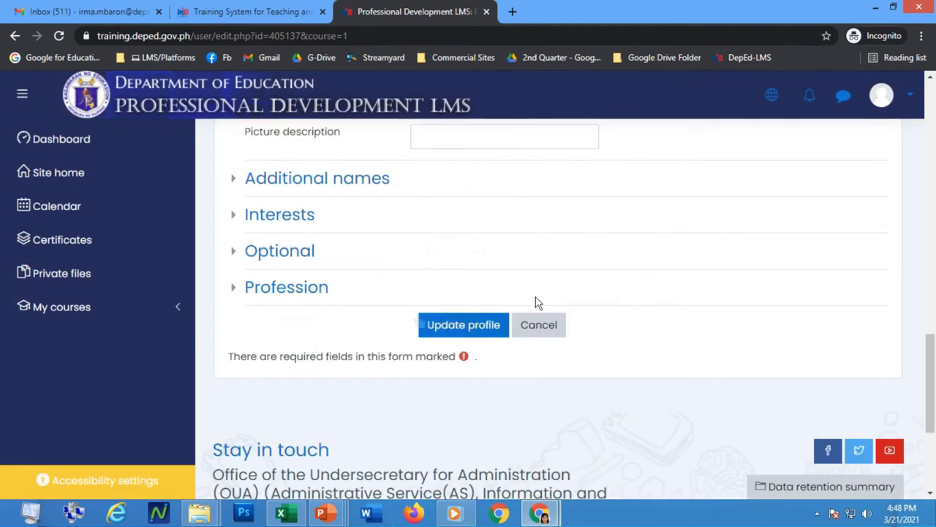
left_click(436, 333)
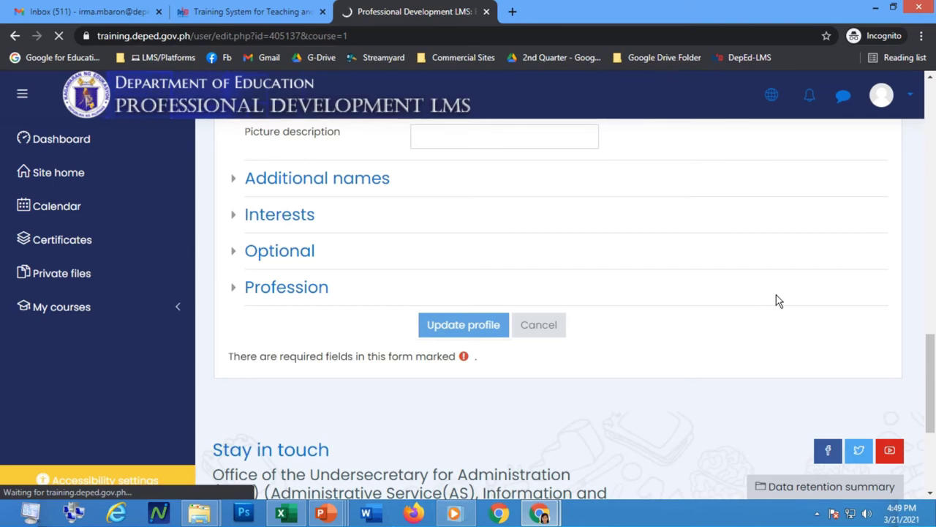
scroll(780, 296, "up", 1)
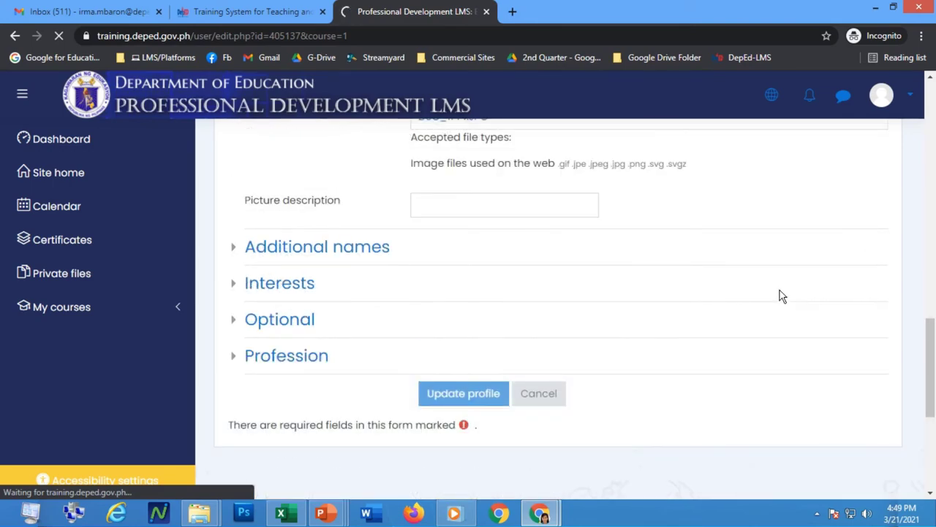
scroll(780, 296, "up", 2)
scroll(781, 296, "up", 2)
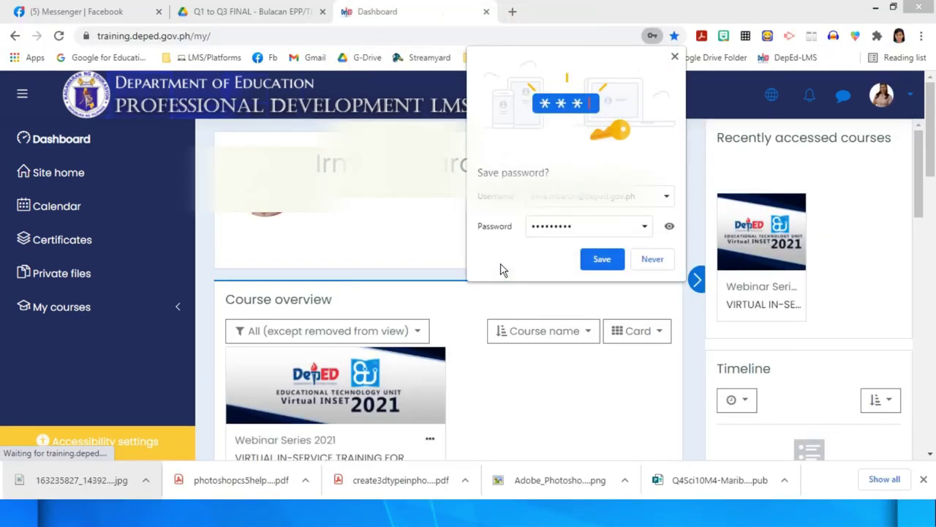
Save the password in the browser, then open the VIRTUAL IN-SERVICE TRAINING course from Course overview to show its Day 1–Day 5 sections.
left_click(606, 263)
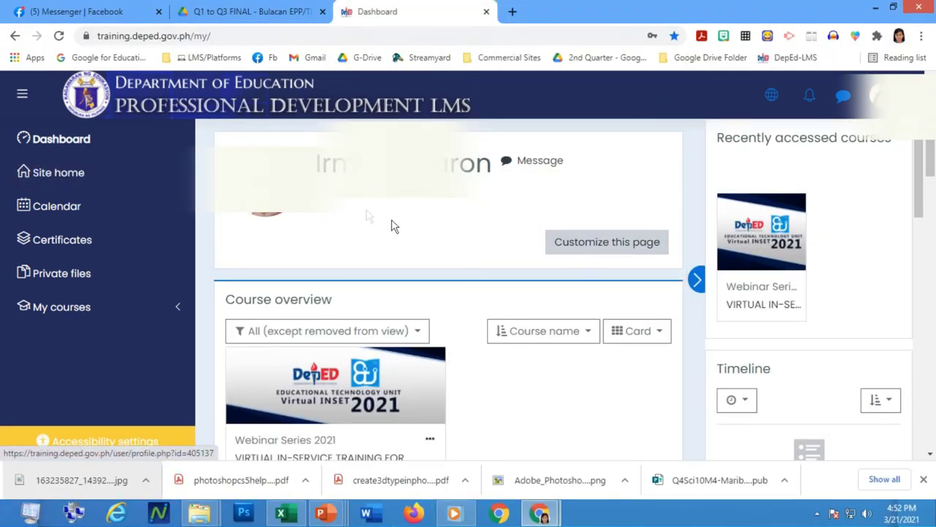
scroll(483, 381, "down", 2)
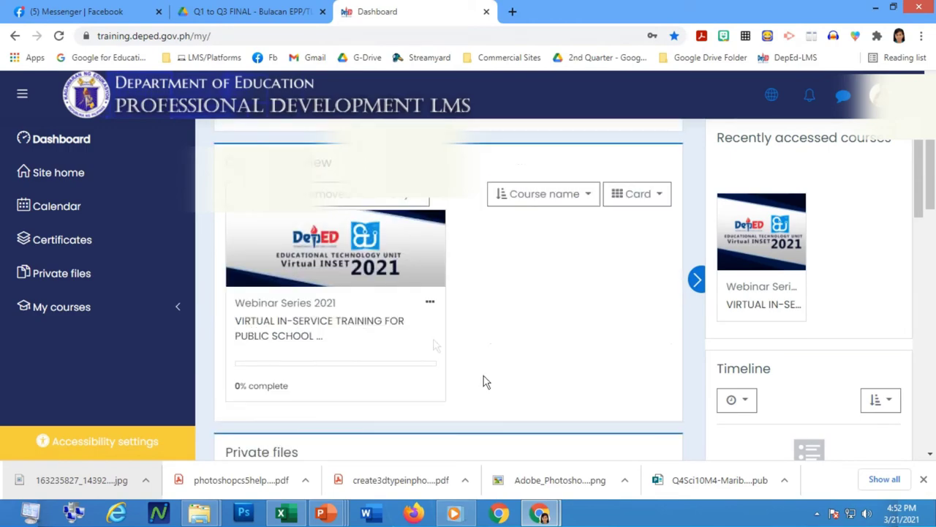
left_click(277, 332)
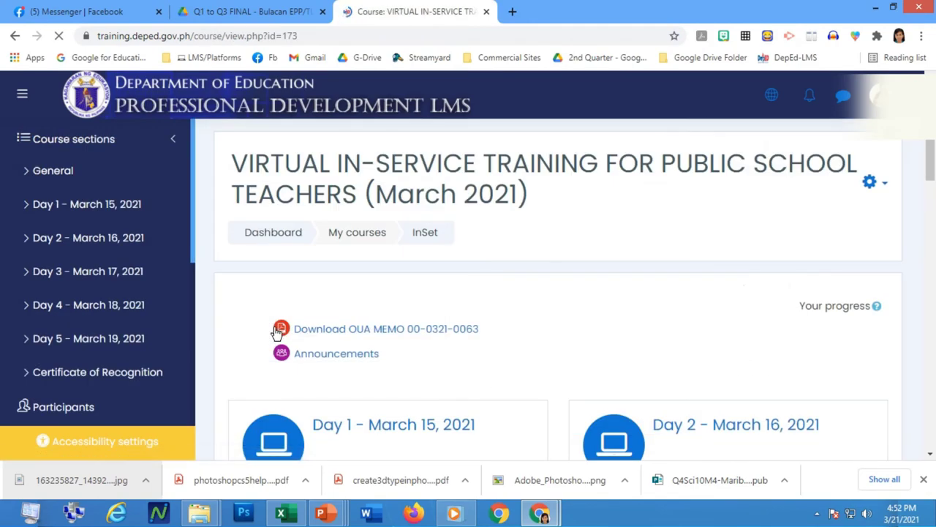
scroll(586, 317, "down", 4)
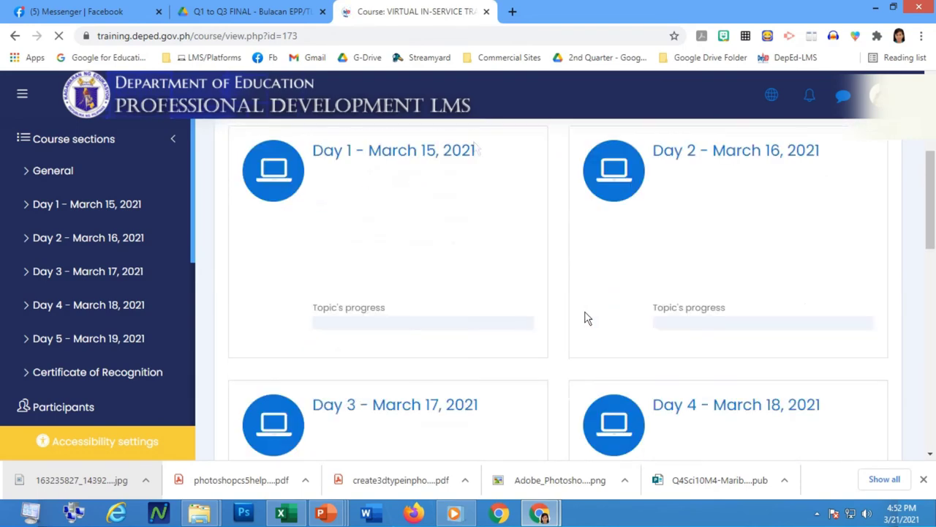